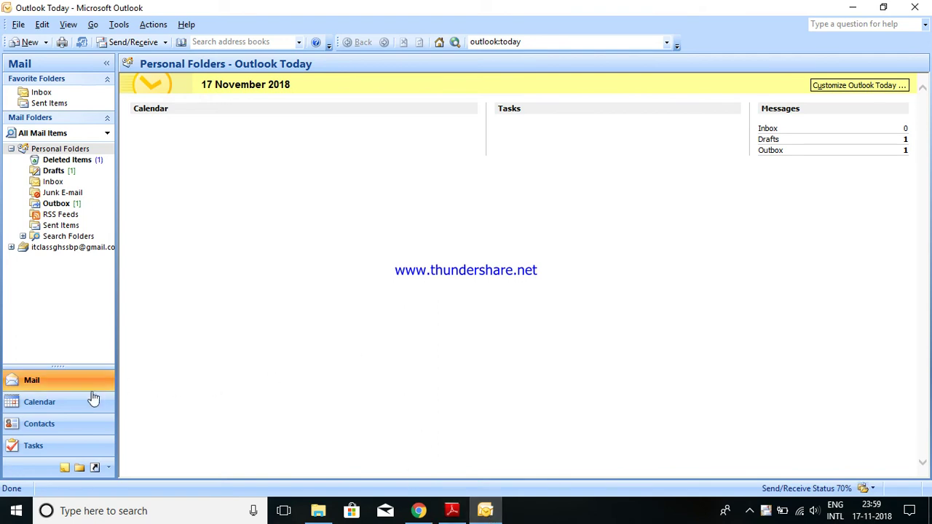
# - Switch to the Contacts folder to show the existing business cards
pyautogui.click(54, 430)
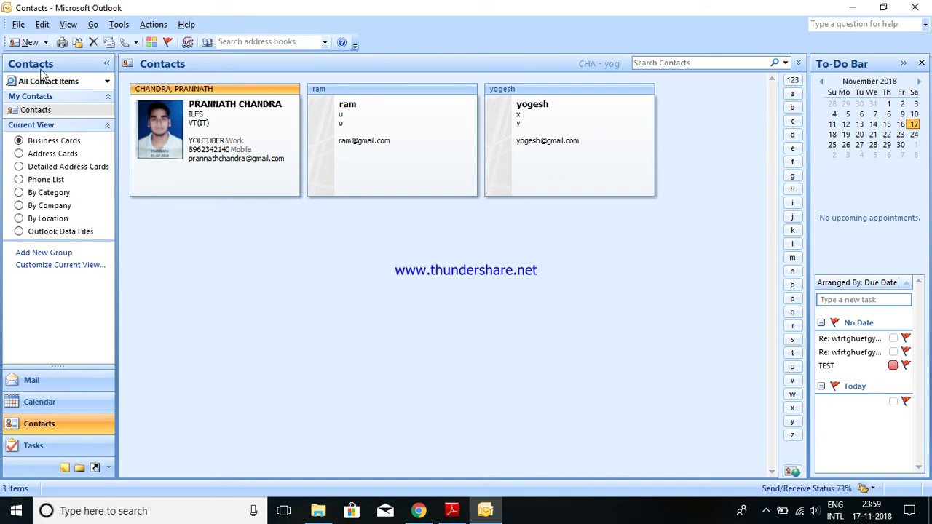
# - Start a new contact with the contact's full name, company centum and job title vt(it)
pyautogui.click(58, 430)
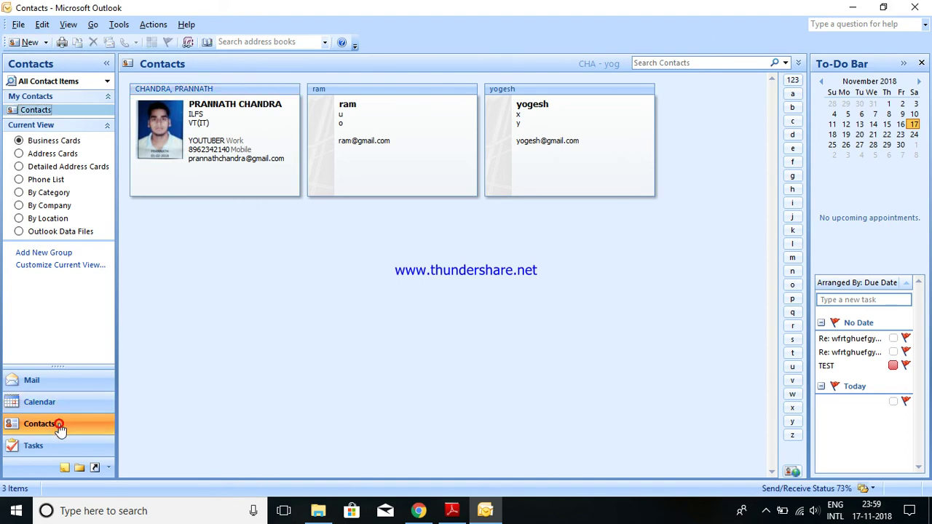
pyautogui.click(30, 42)
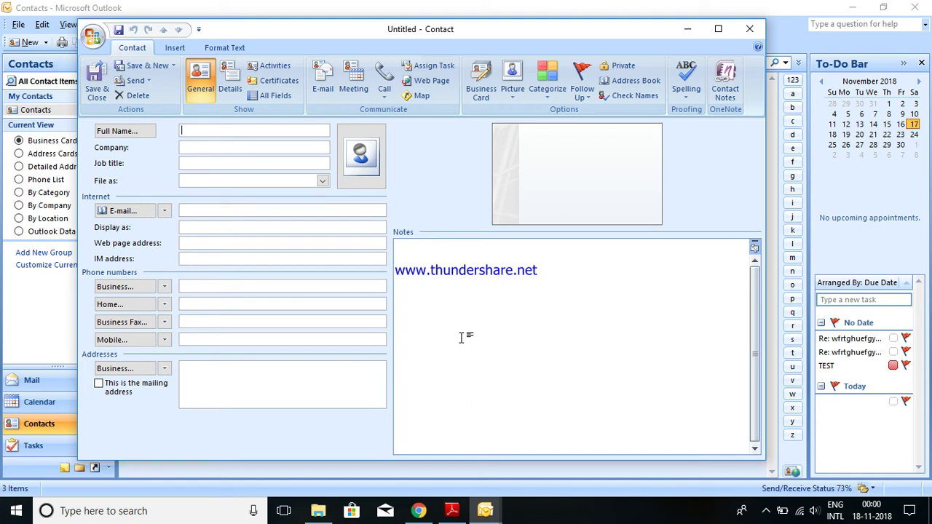
pyautogui.write('dhanendra')
pyautogui.click(220, 149)
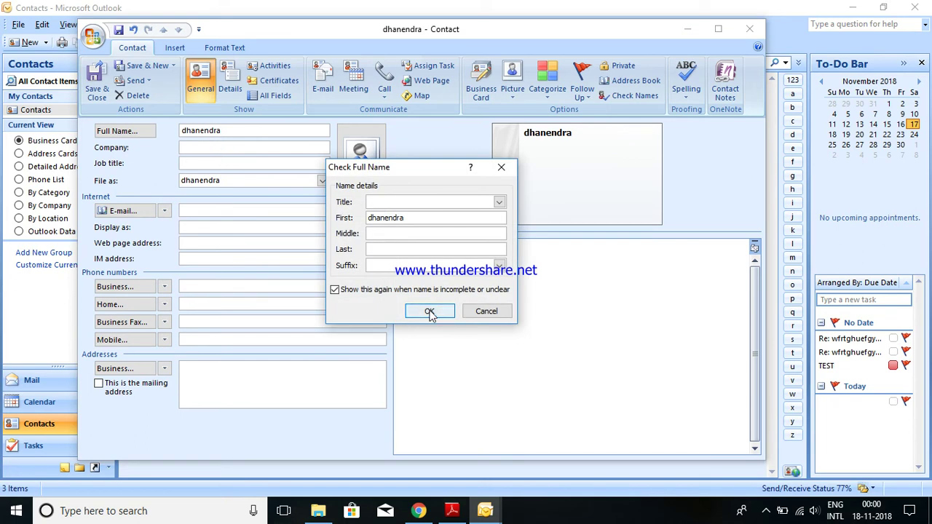
pyautogui.click(430, 311)
pyautogui.write('centum')
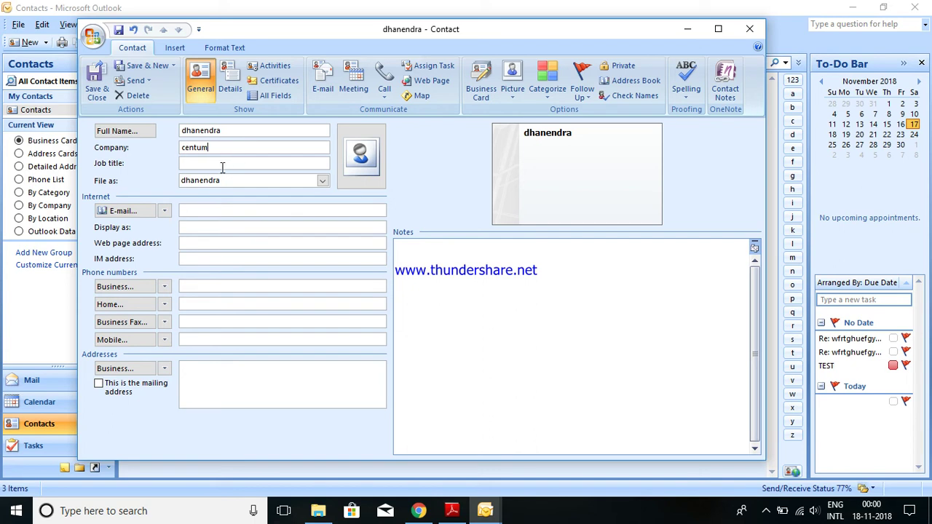
pyautogui.click(222, 166)
pyautogui.write('i')
pyautogui.write('v')
# - Enter the contact's Gmail e-mail address and save the new contact
pyautogui.click(232, 211)
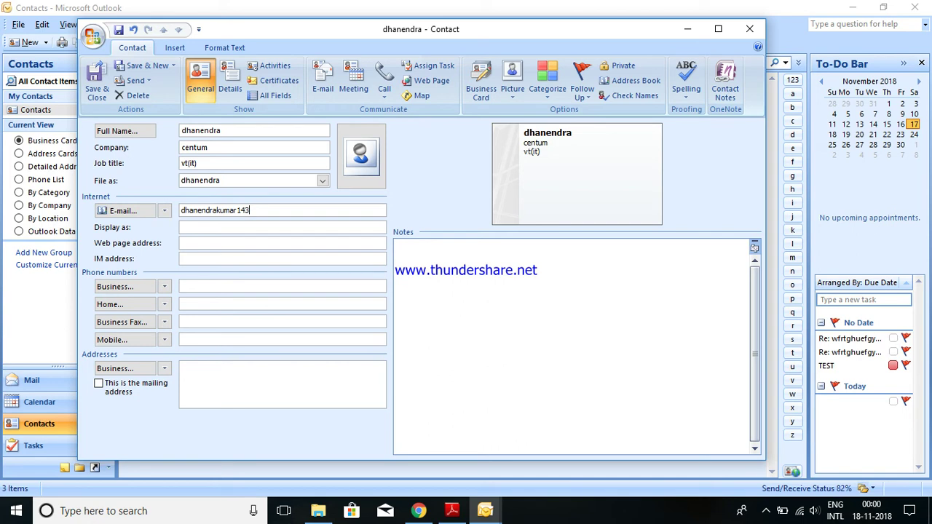
pyautogui.click(423, 256)
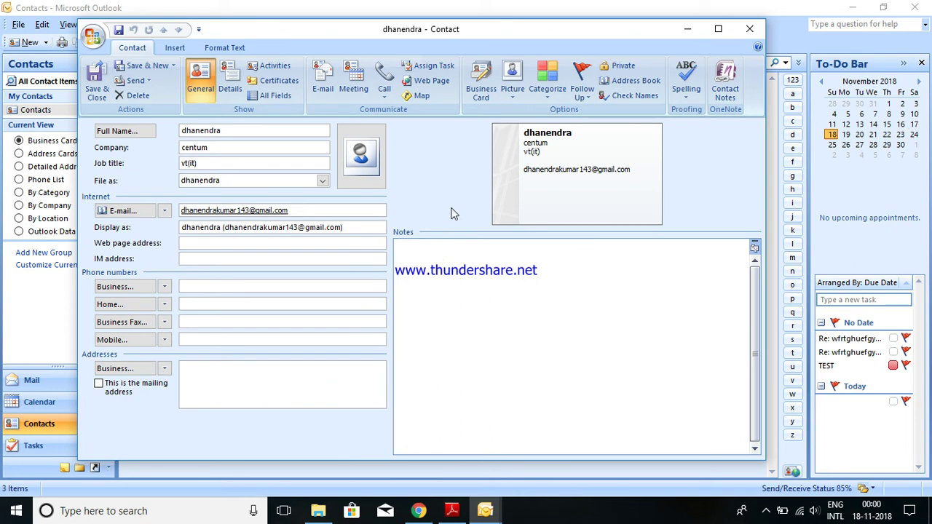
pyautogui.click(98, 86)
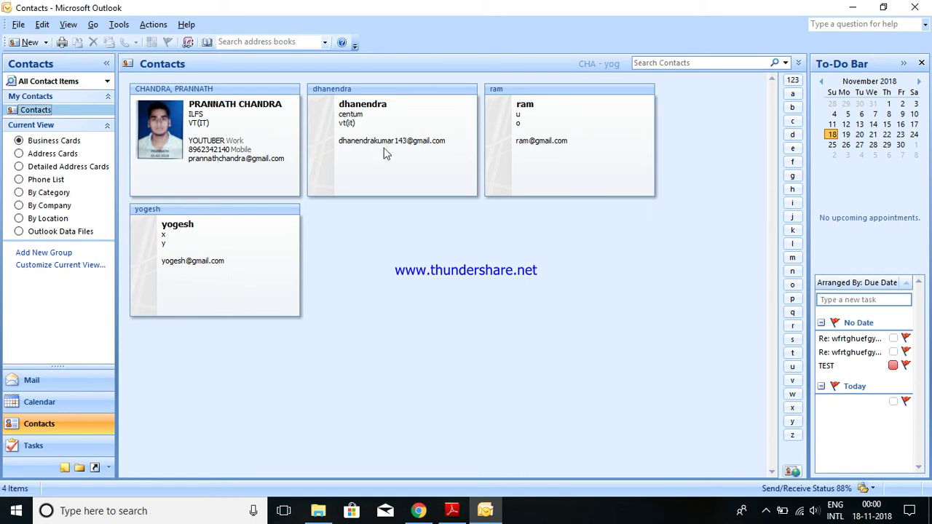
# - Go back to Mail and open a blank untitled message
pyautogui.click(384, 149)
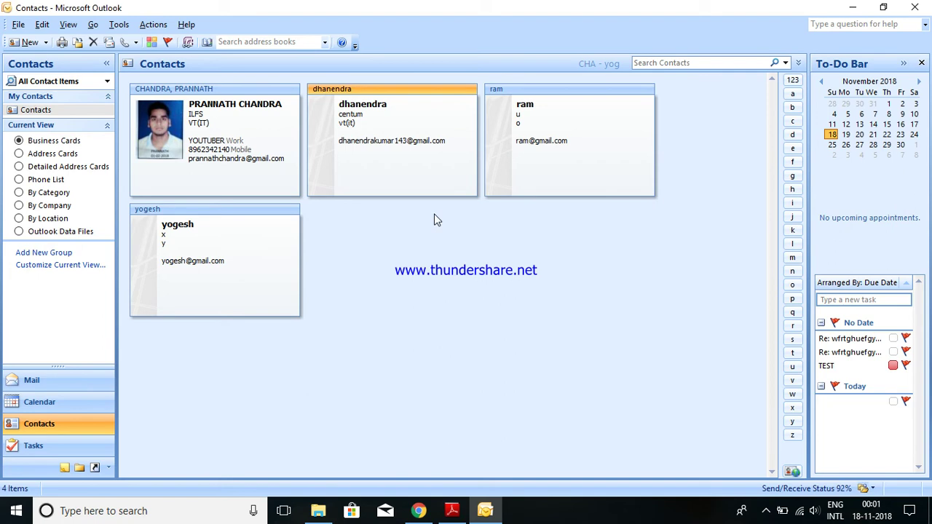
pyautogui.click(71, 382)
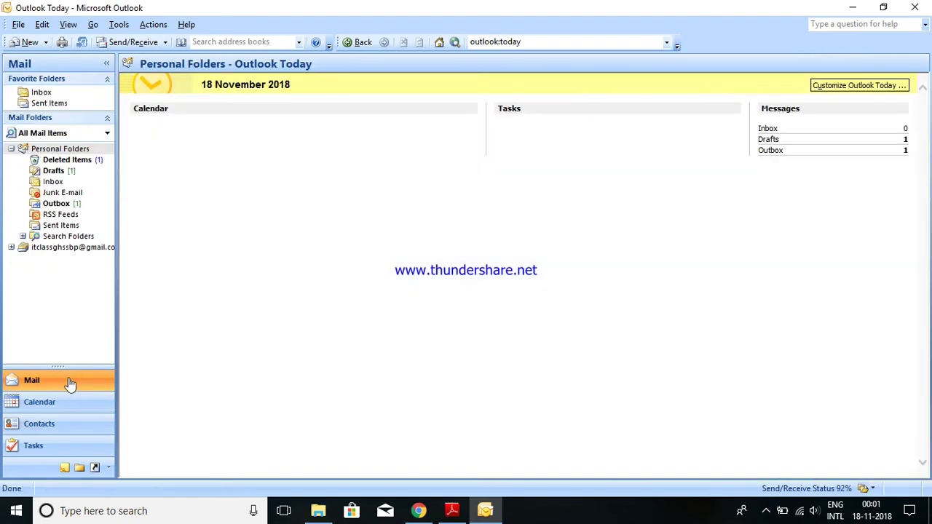
pyautogui.click(30, 44)
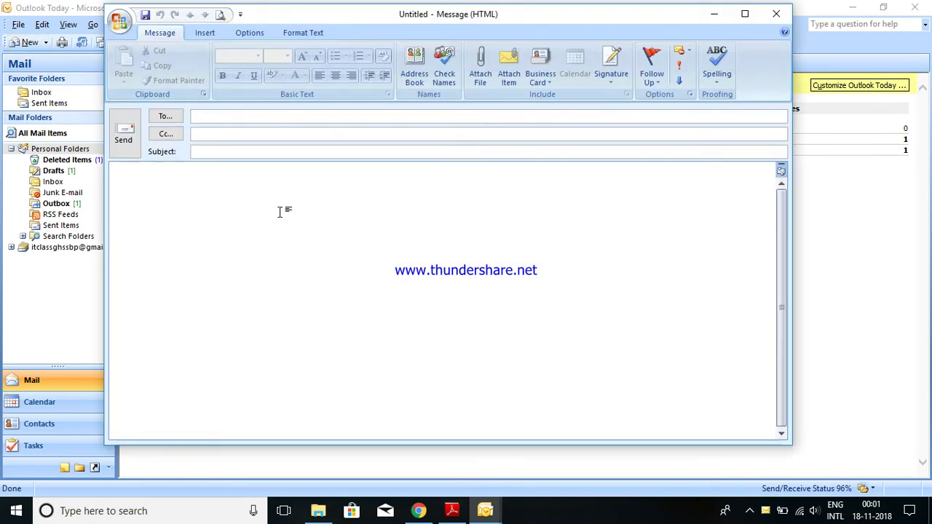
# - Create a new distribution list and name it 'my callss meats'
pyautogui.click(119, 22)
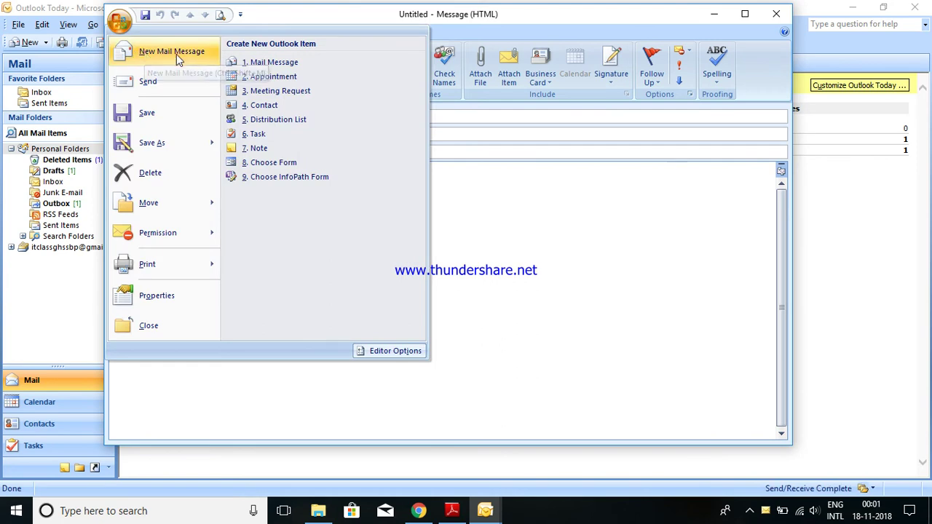
pyautogui.click(273, 119)
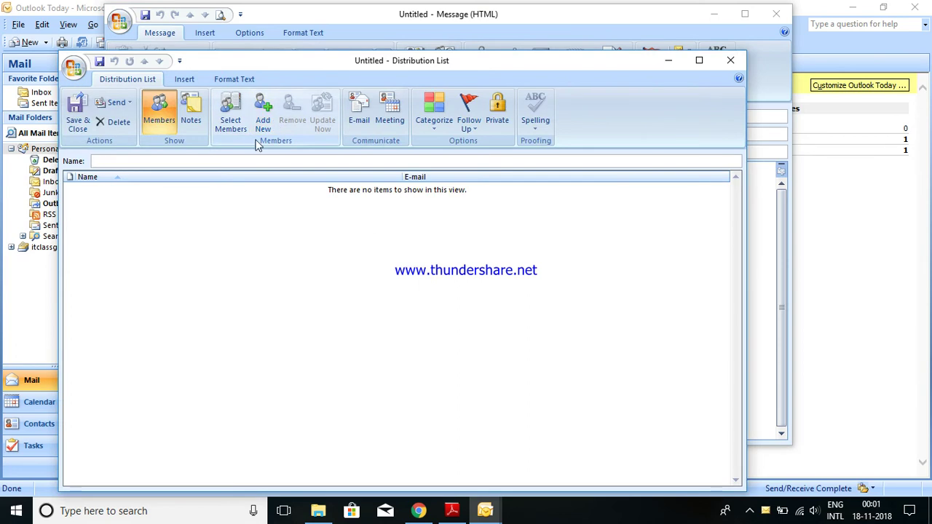
pyautogui.click(141, 158)
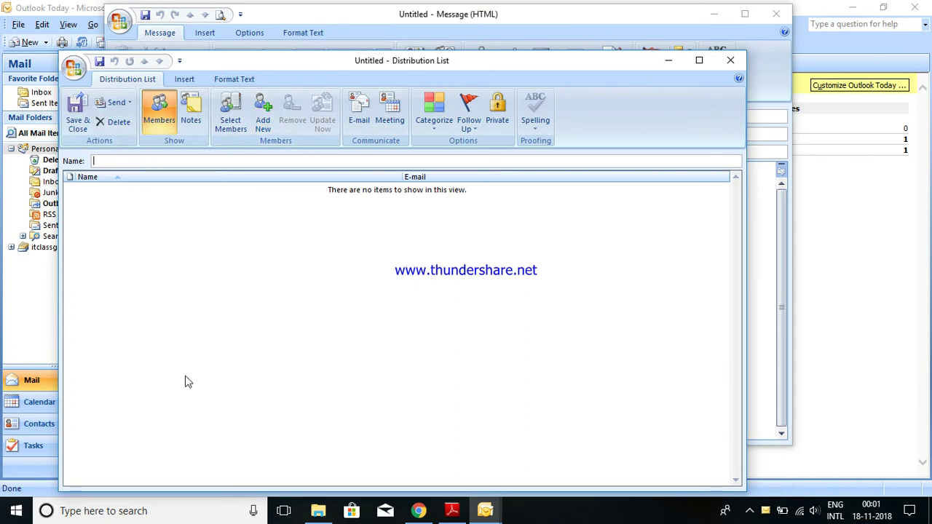
pyautogui.write('my callss ma')
# - Add the four contacts as members of the 'my callss meats' list
pyautogui.click(233, 125)
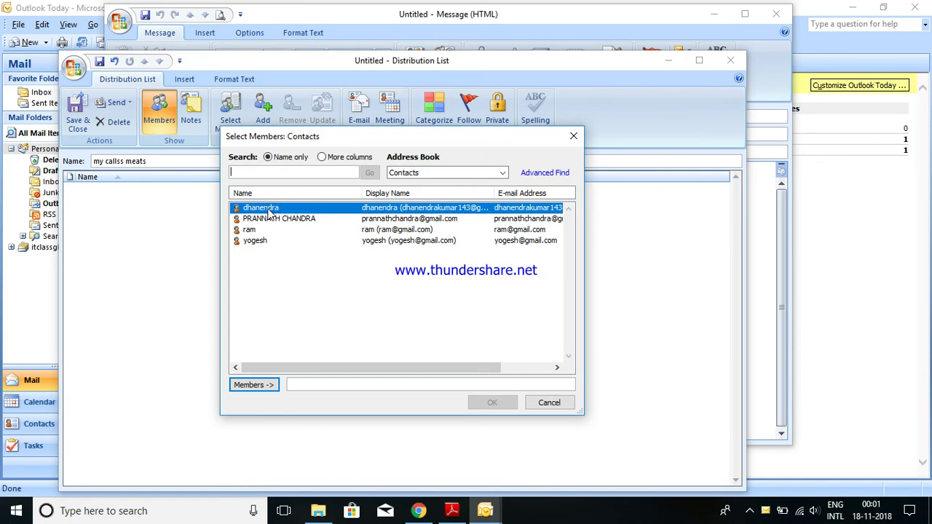
pyautogui.click(253, 385)
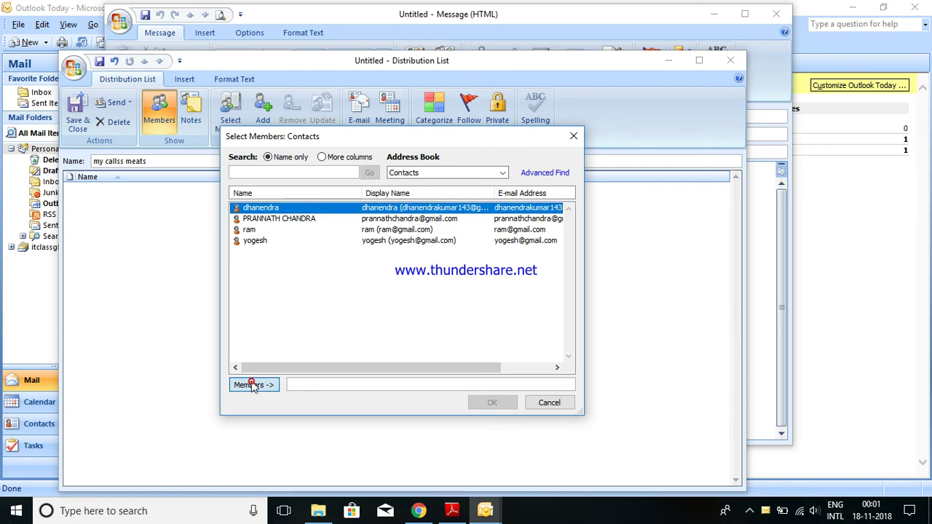
pyautogui.click(279, 220)
pyautogui.click(252, 385)
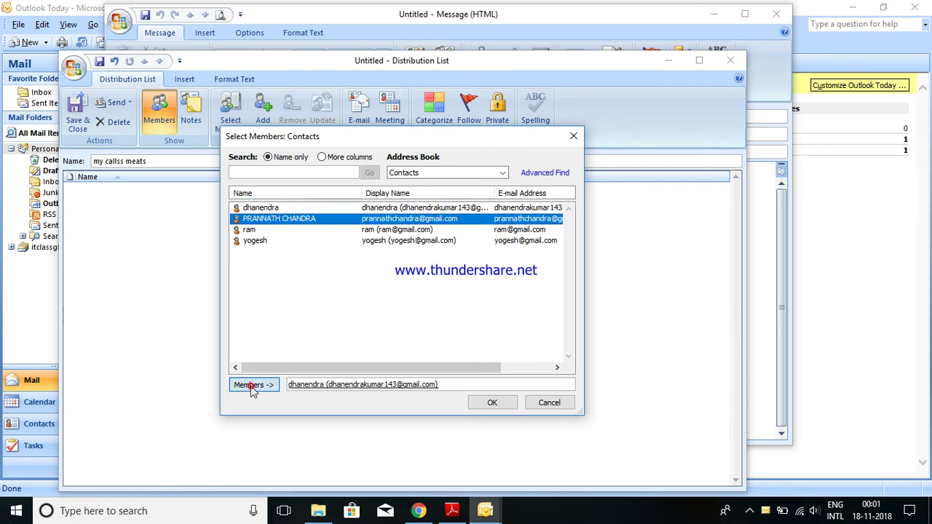
pyautogui.click(253, 230)
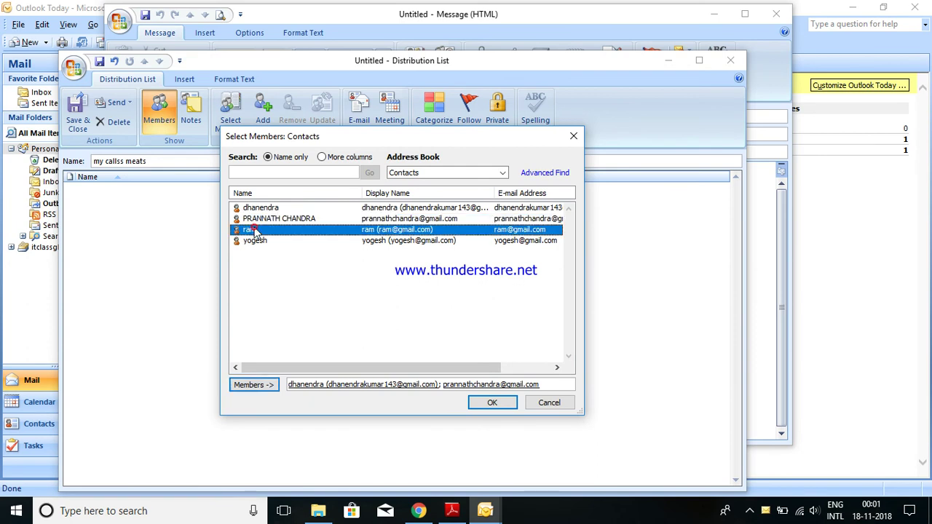
pyautogui.click(255, 388)
pyautogui.click(264, 241)
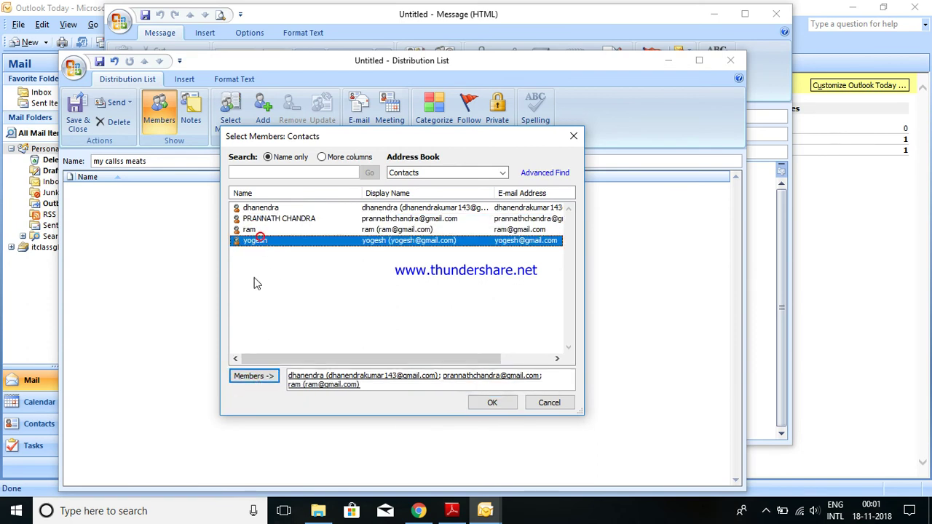
pyautogui.click(257, 380)
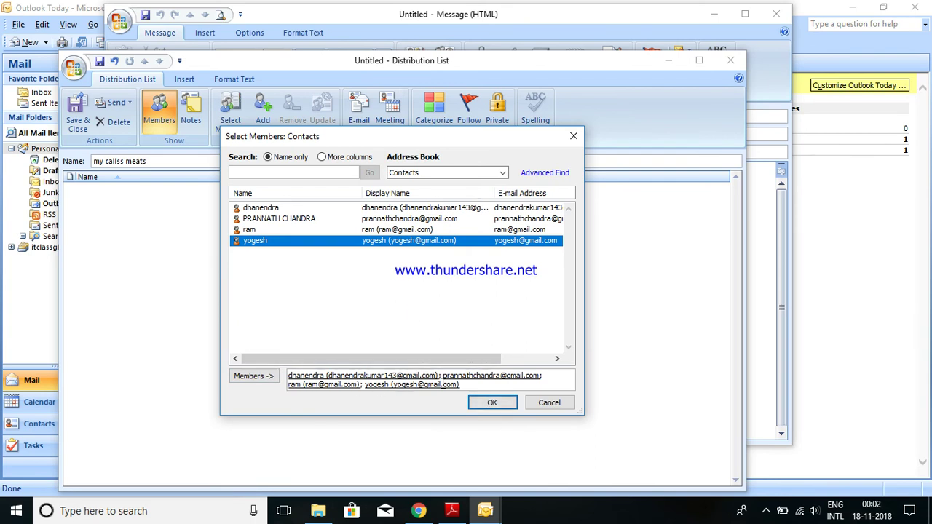
pyautogui.click(493, 404)
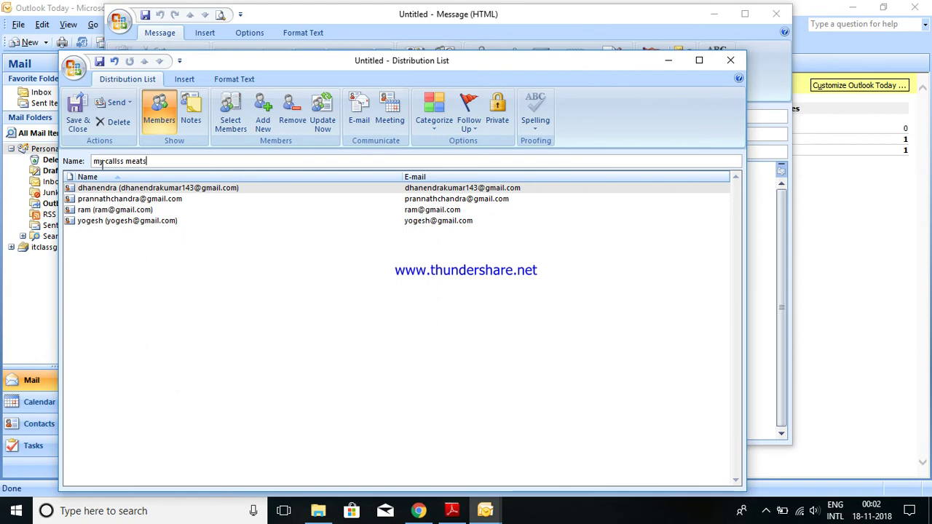
pyautogui.click(147, 162)
# - Save the distribution list, discard the blank message, and go to Contacts
pyautogui.click(81, 123)
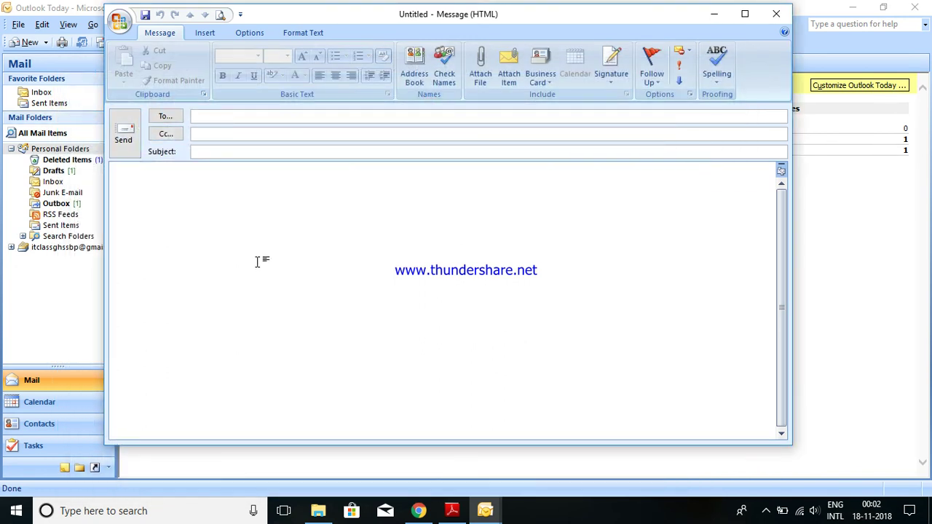
pyautogui.click(778, 14)
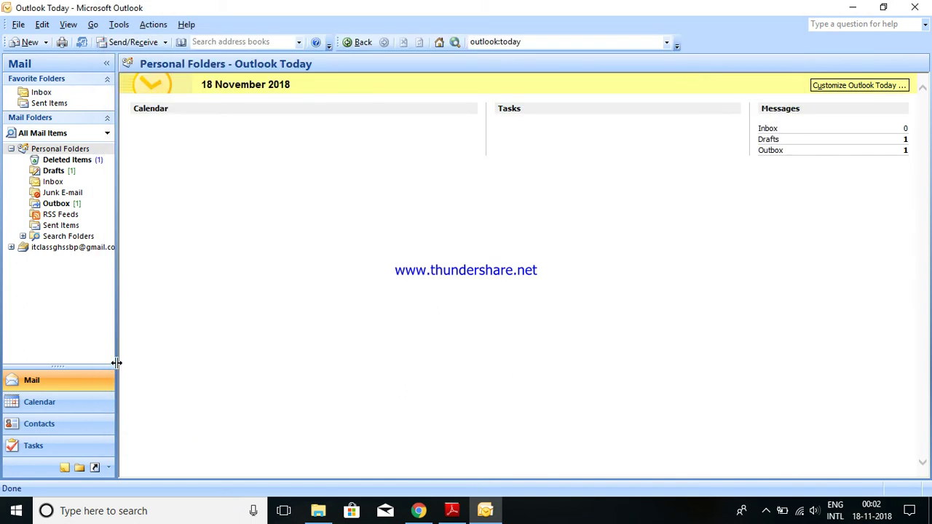
pyautogui.click(56, 402)
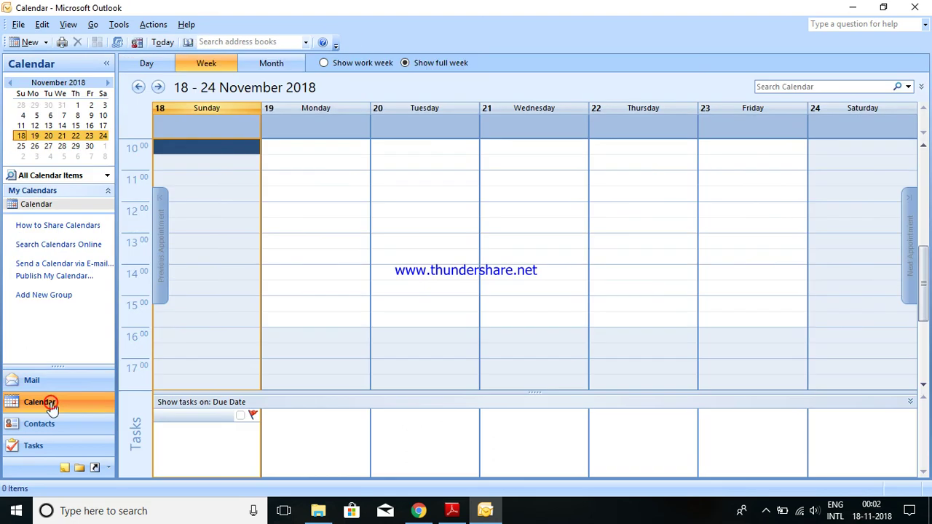
pyautogui.click(34, 425)
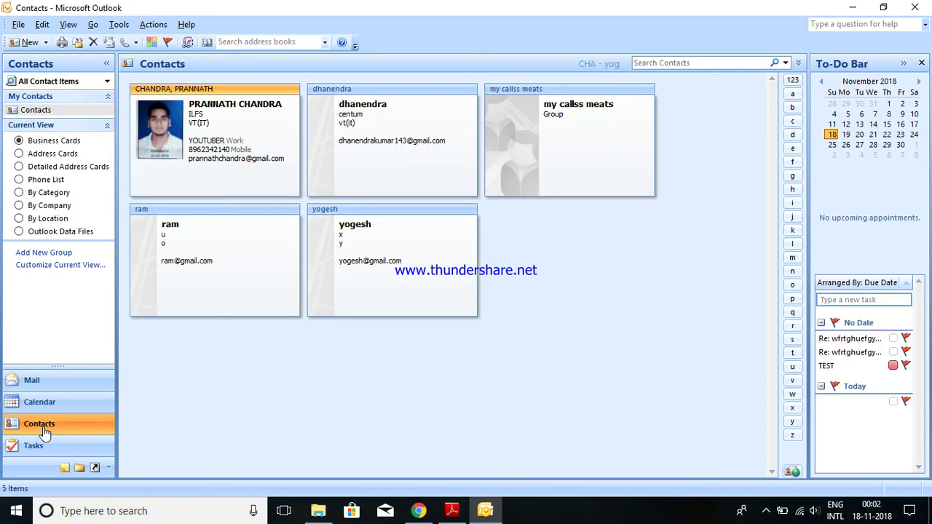
# - Open the 'my callss meats' group card to check it, then return to Mail
pyautogui.click(576, 144)
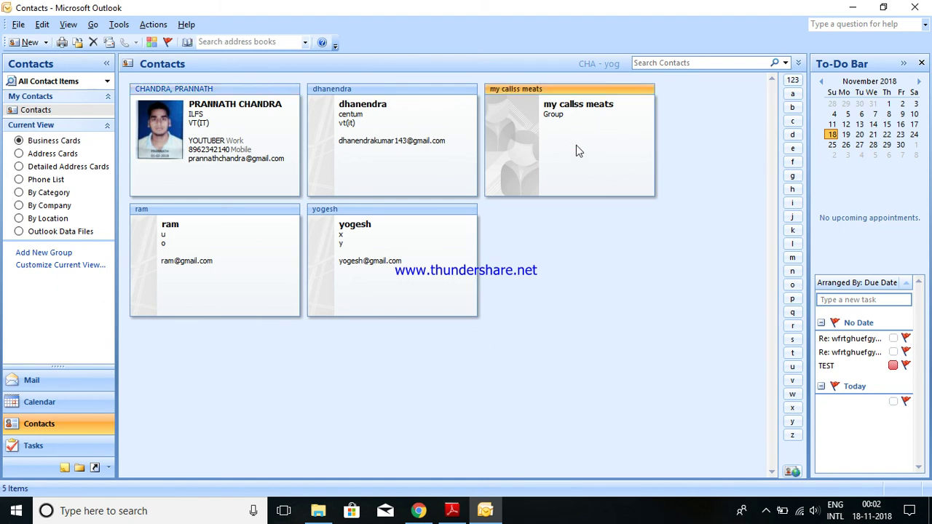
pyautogui.rightClick(576, 145)
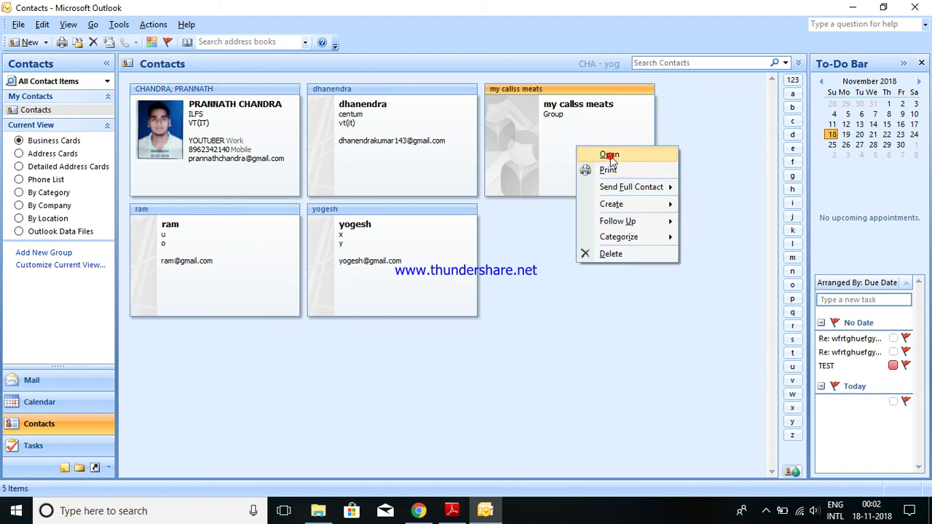
pyautogui.click(610, 155)
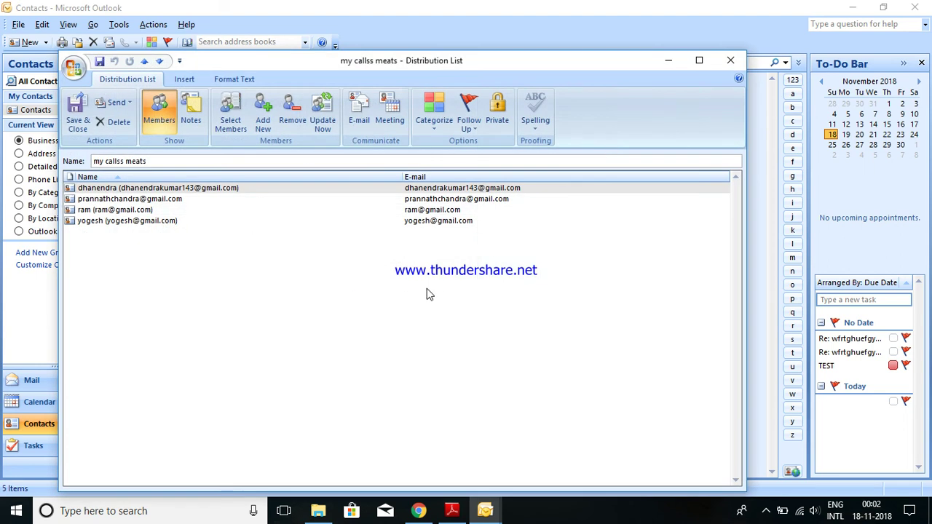
pyautogui.click(731, 64)
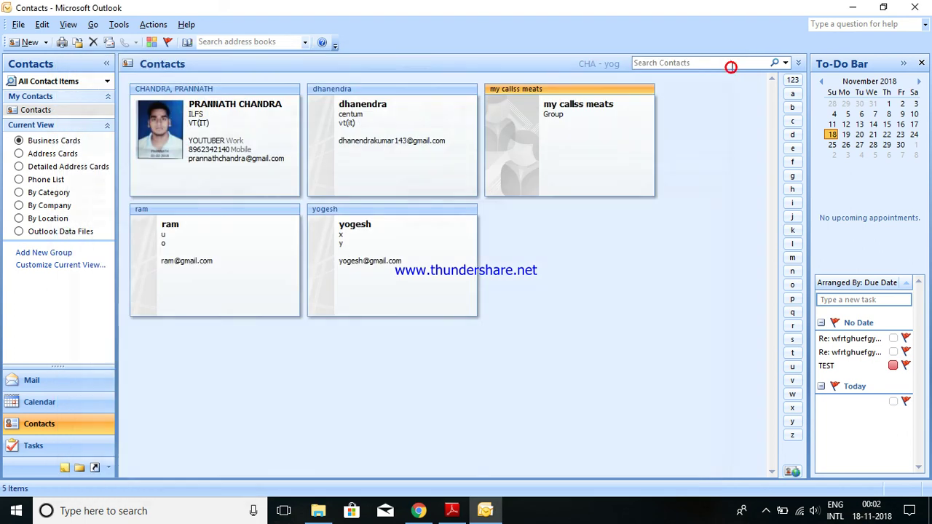
pyautogui.click(45, 384)
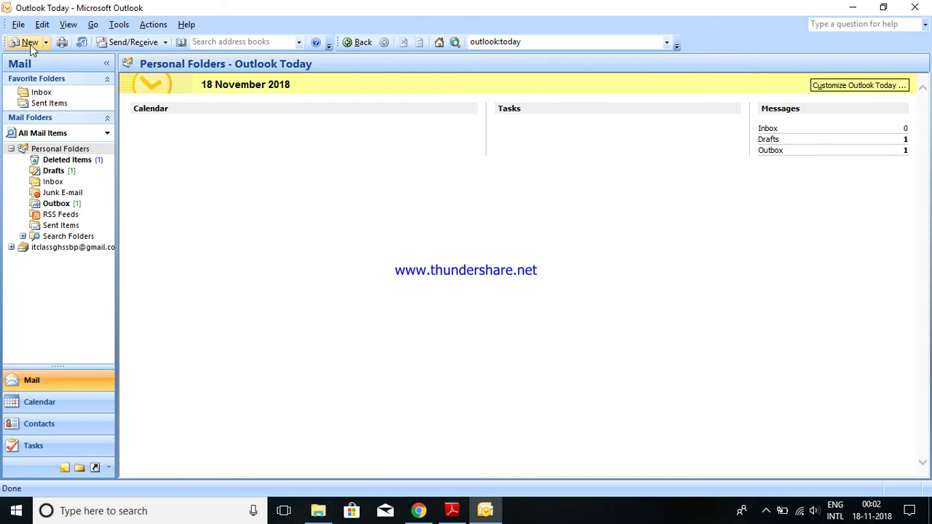
# - Address a new email to the 'my callss meats' list without expanding its members
pyautogui.click(29, 42)
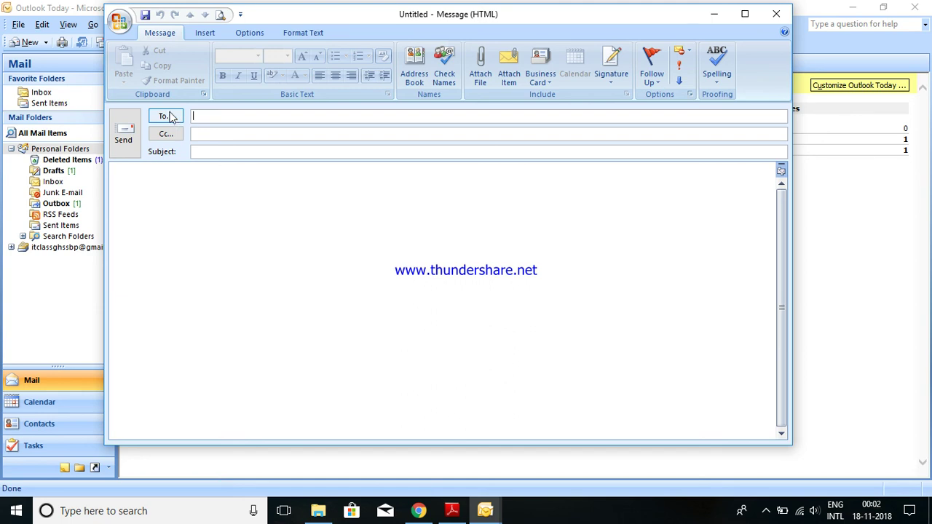
pyautogui.click(169, 117)
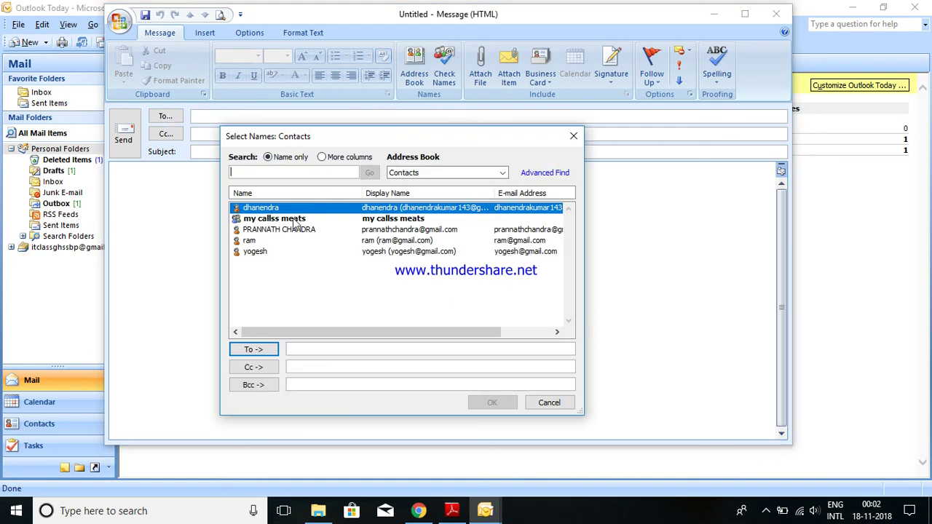
pyautogui.click(293, 222)
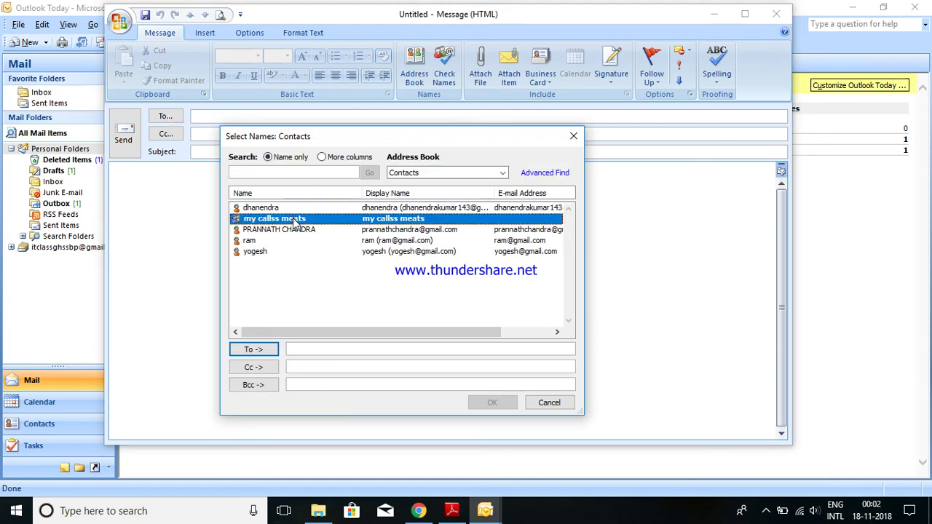
pyautogui.click(258, 350)
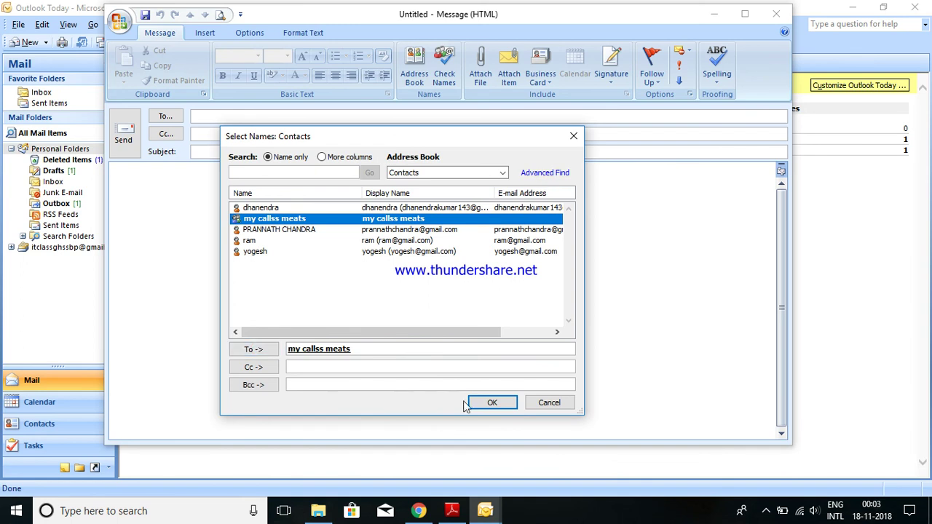
pyautogui.click(491, 405)
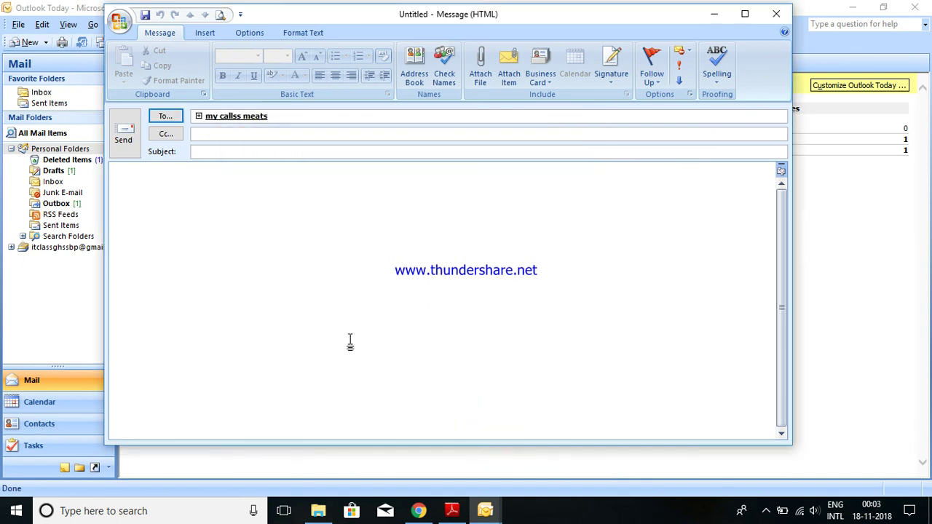
pyautogui.click(198, 117)
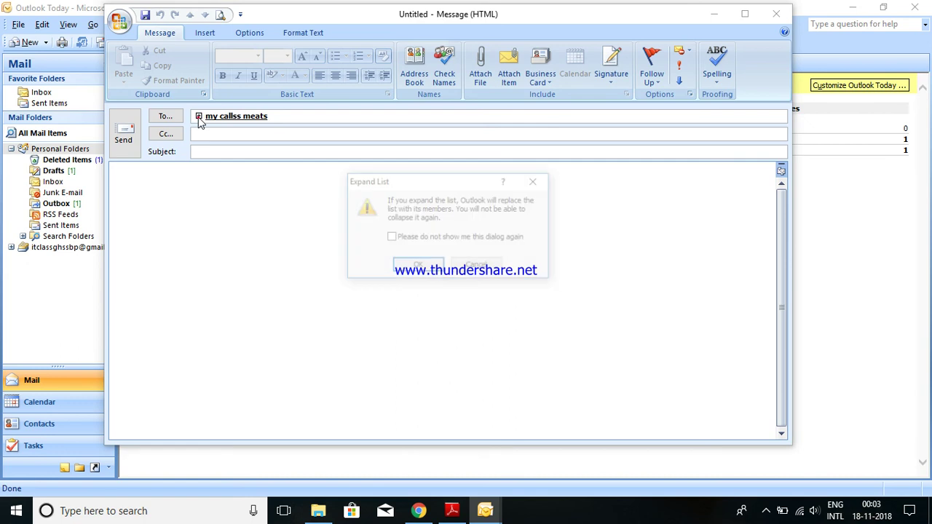
pyautogui.click(477, 268)
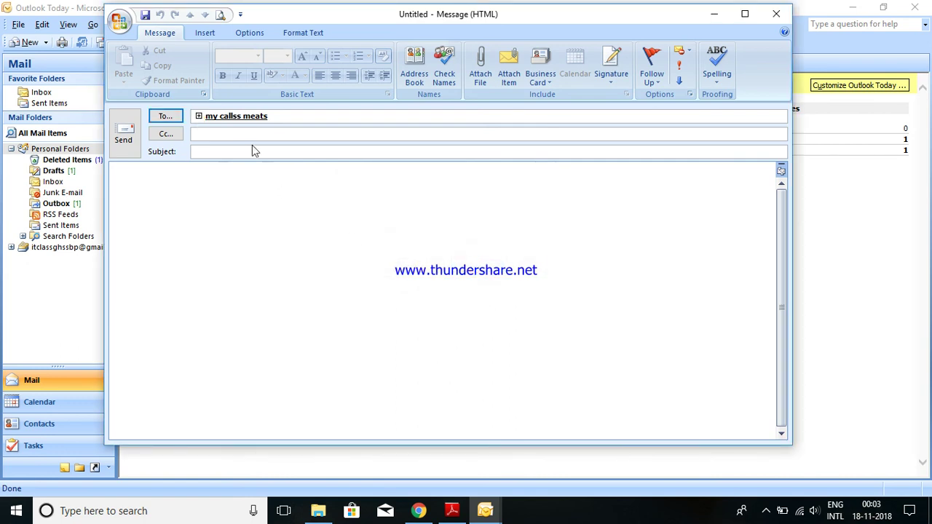
# - Write 'akjsdfhlkadslkfj' in the message body and send it
pyautogui.click(284, 116)
pyautogui.click(225, 204)
pyautogui.write('akjsdfhlkadslkfj')
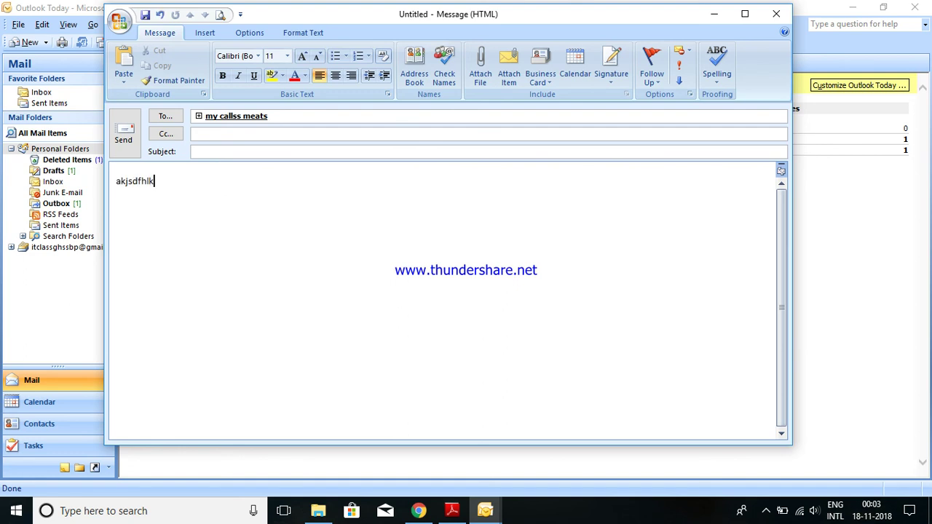
pyautogui.click(122, 155)
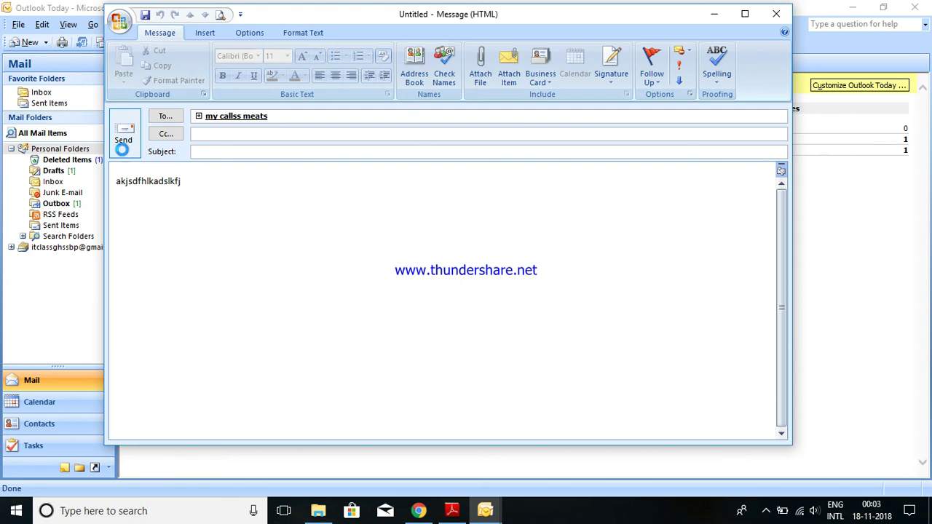